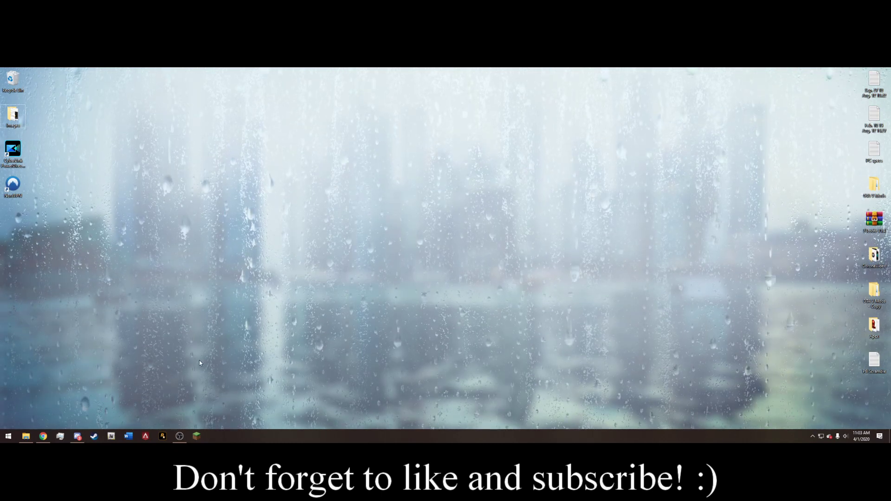
- Launch RAGE Plugin Hook and show its Game settings page with the version options
left_click(162, 436)
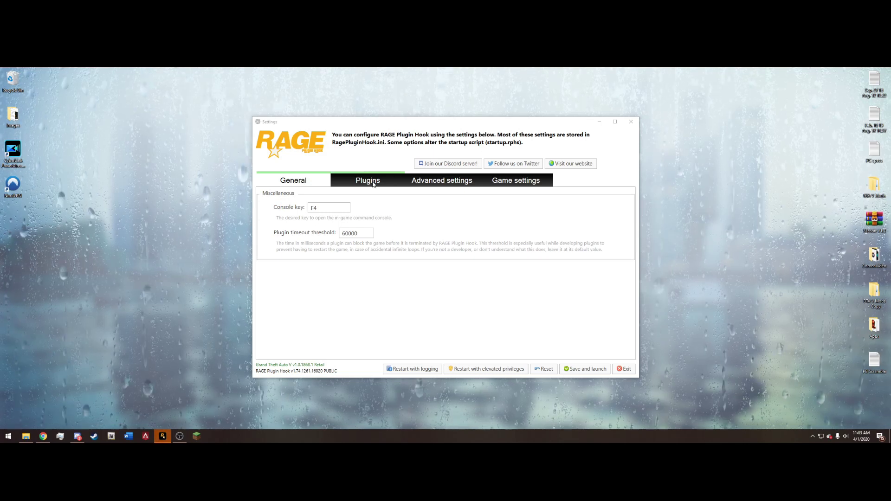
left_click(509, 183)
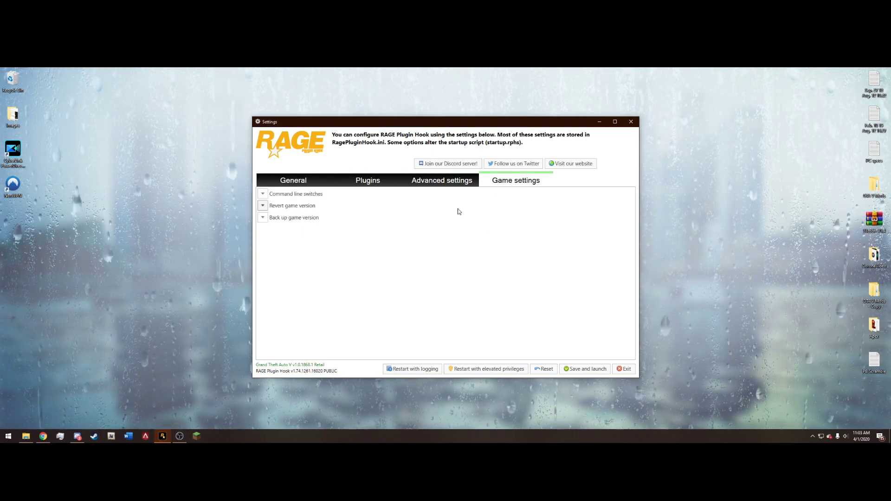
- Expand Revert game version and start reverting to the backed-up v1.0.1868.0
left_click(263, 206)
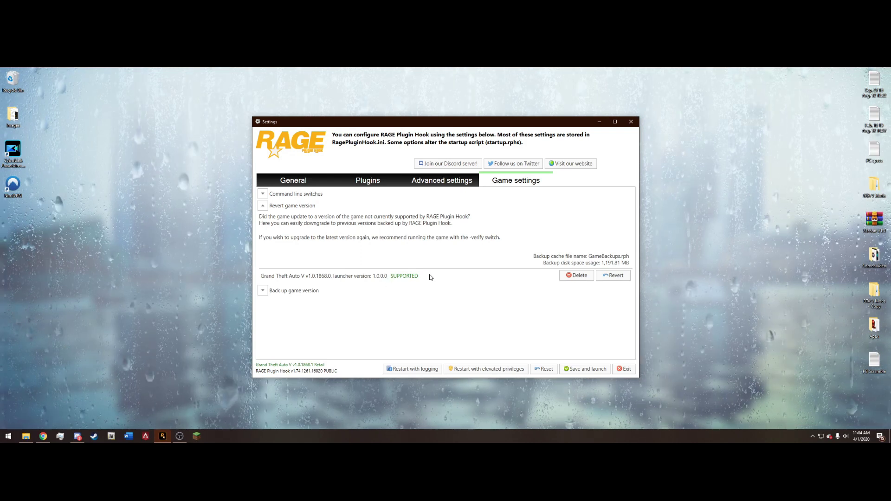
left_click(624, 277)
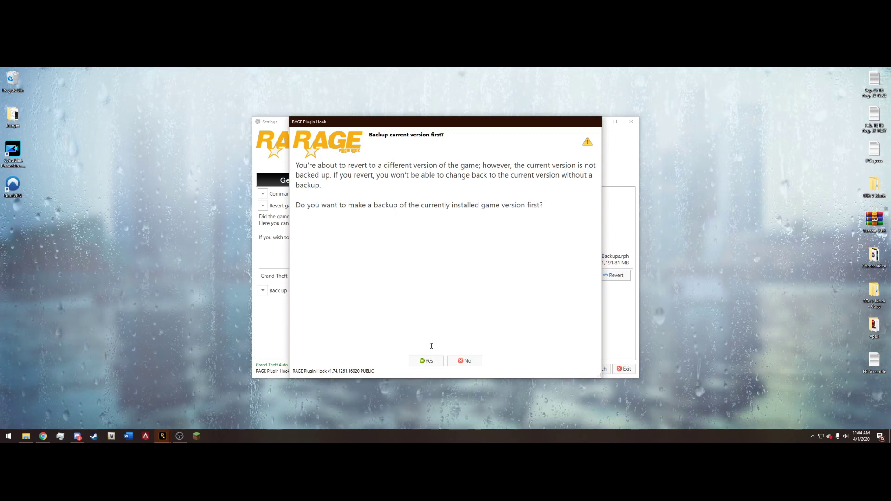
- Back up the installed v1.0.1868.1 before reverting to v1.0.1868.0
left_click(426, 361)
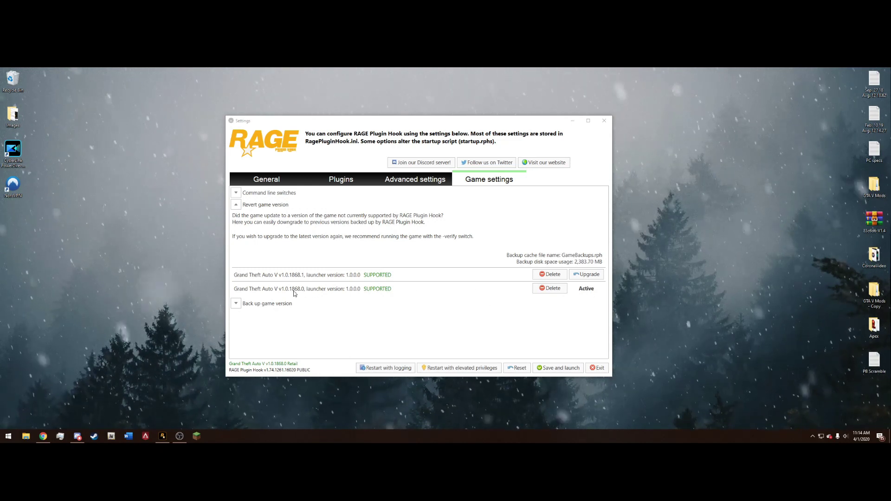
- Close the settings with v1.0.1868.0 marked Active, then switch to Discord
left_click(604, 120)
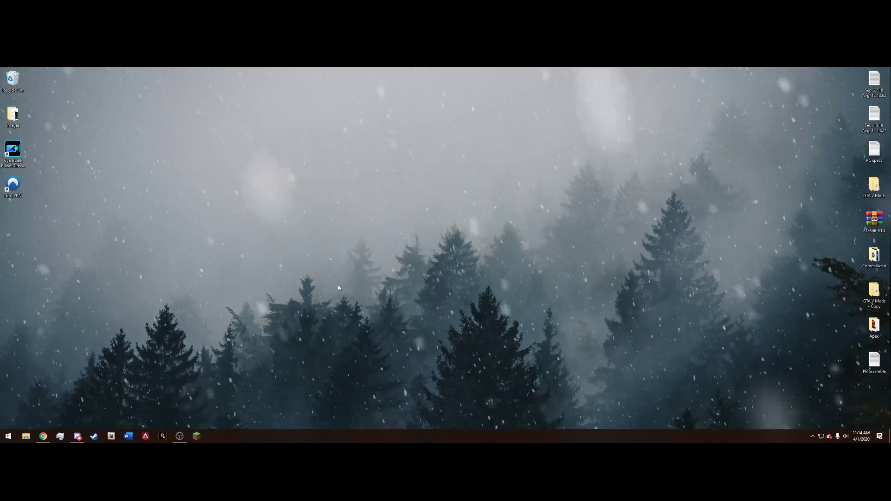
left_click(77, 438)
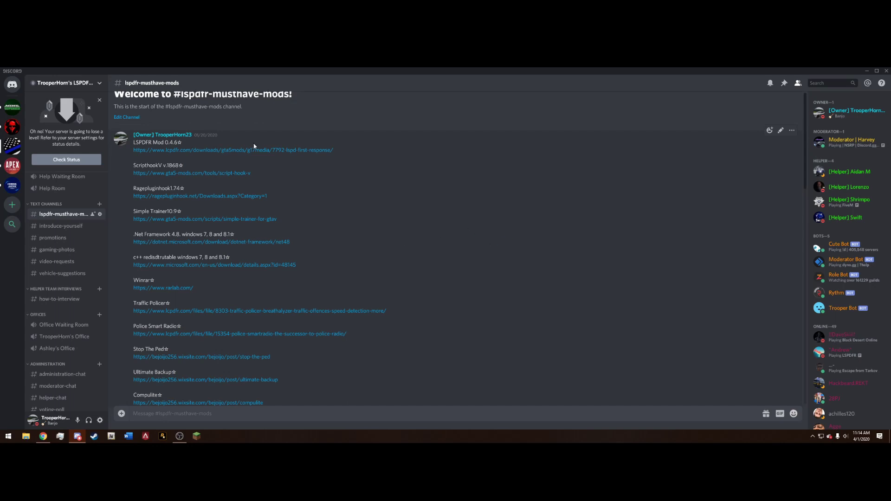
scroll(347, 188, "down", 3)
scroll(348, 192, "down", 3)
scroll(380, 214, "down", 3)
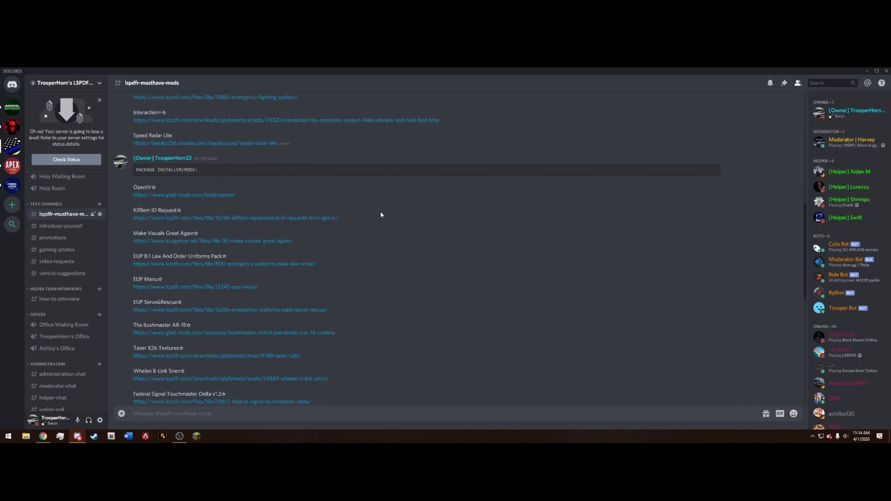
scroll(388, 219, "down", 3)
scroll(388, 223, "down", 5)
scroll(392, 207, "down", 2)
scroll(446, 239, "up", 5)
scroll(449, 241, "up", 5)
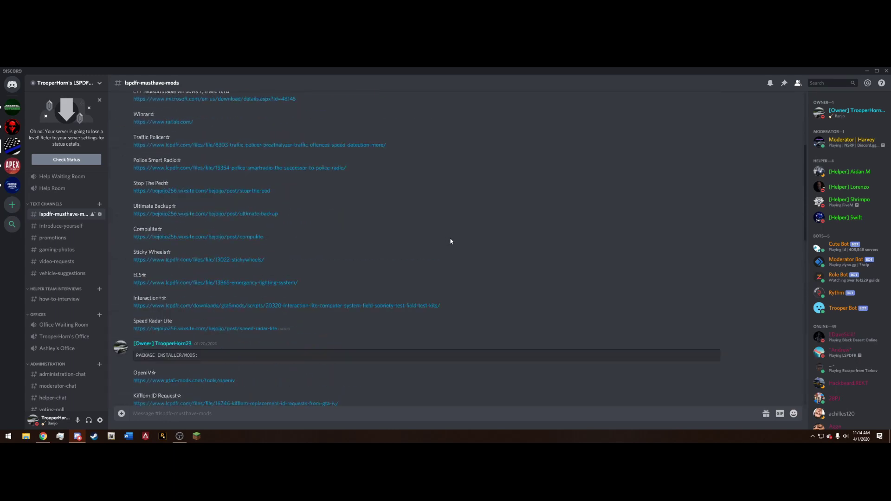
scroll(466, 241, "up", 5)
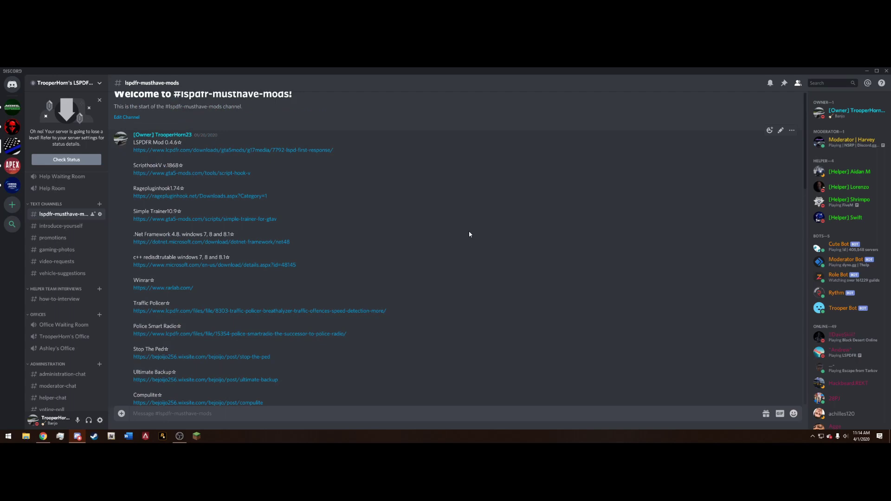